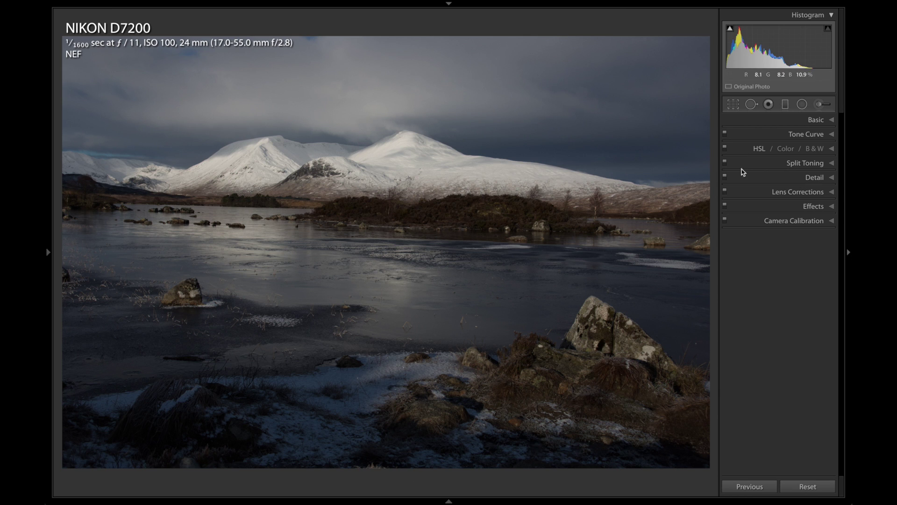
- Change the Camera Calibration profile from Adobe Standard to Camera Flat
click(803, 225)
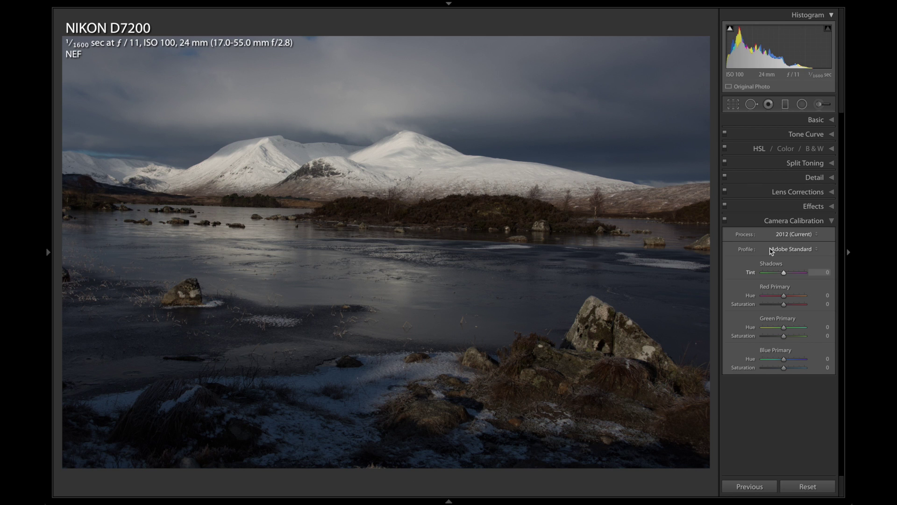
click(812, 252)
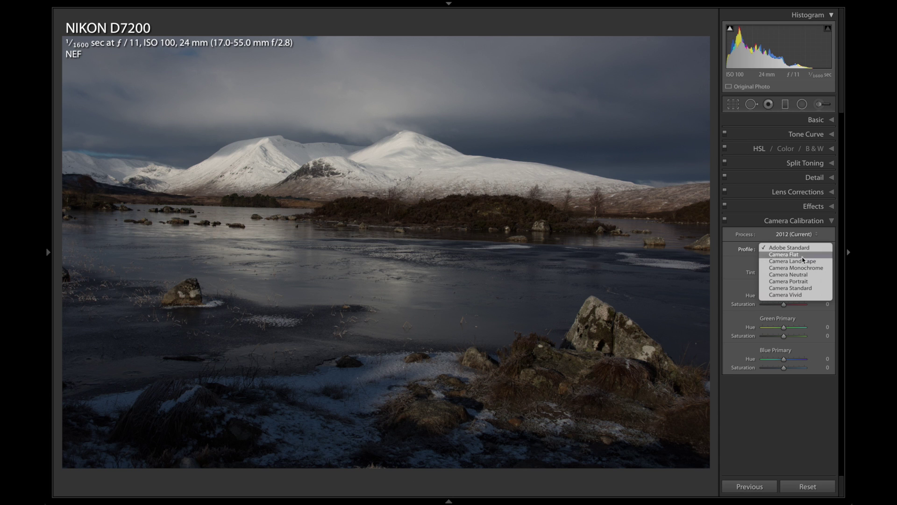
click(802, 256)
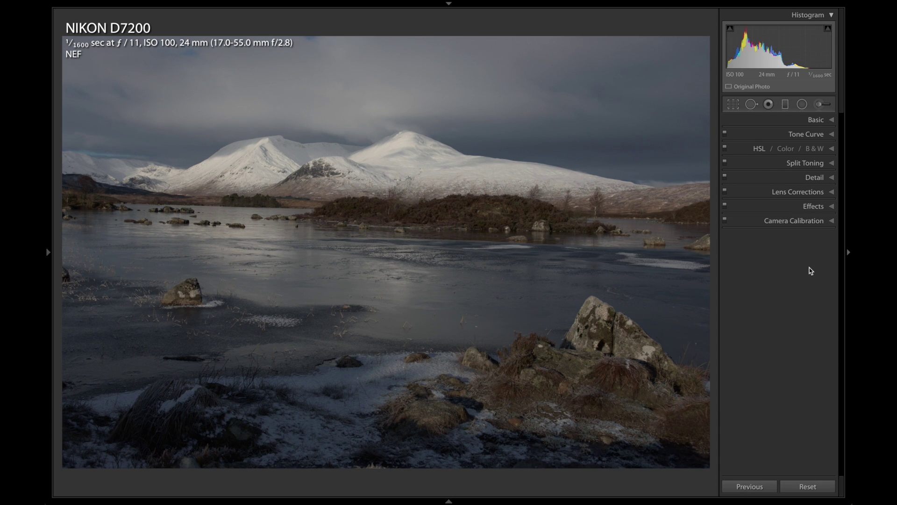
- Enable lens profile corrections and Remove Chromatic Aberration, reviewing the Profile and Color tabs
click(793, 193)
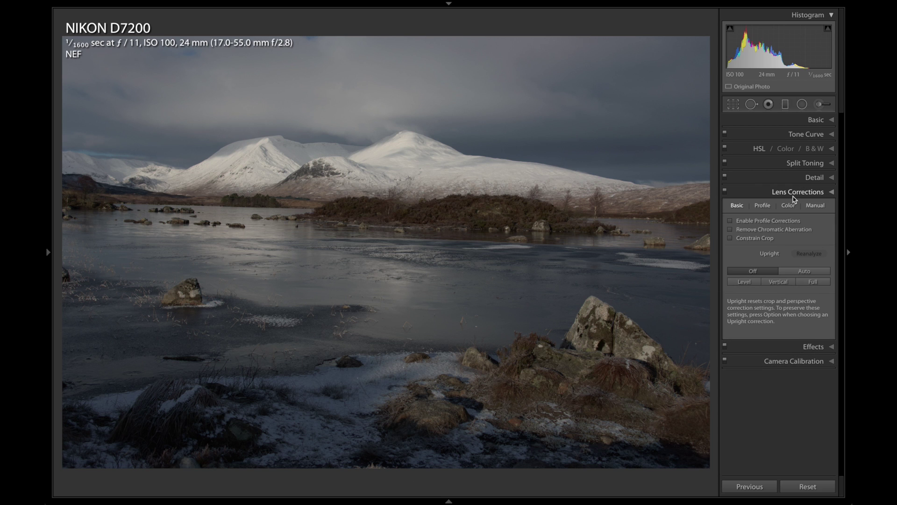
click(730, 230)
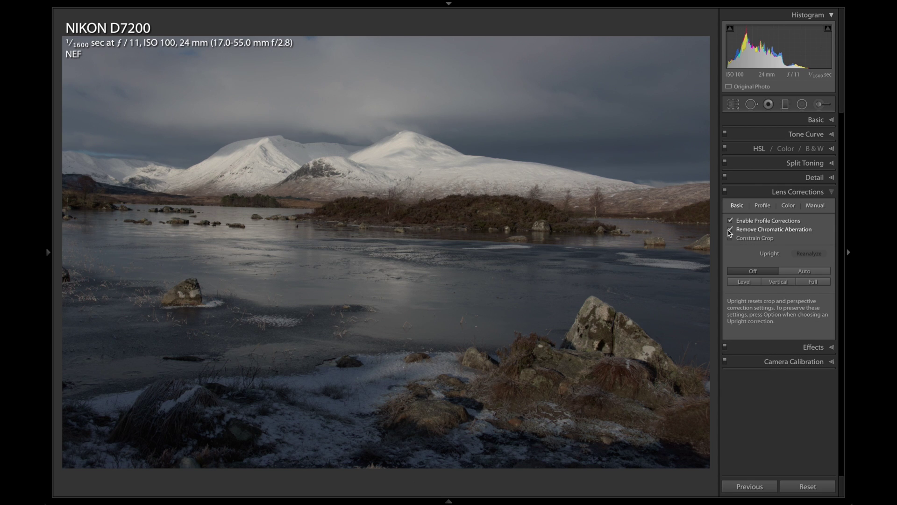
click(762, 206)
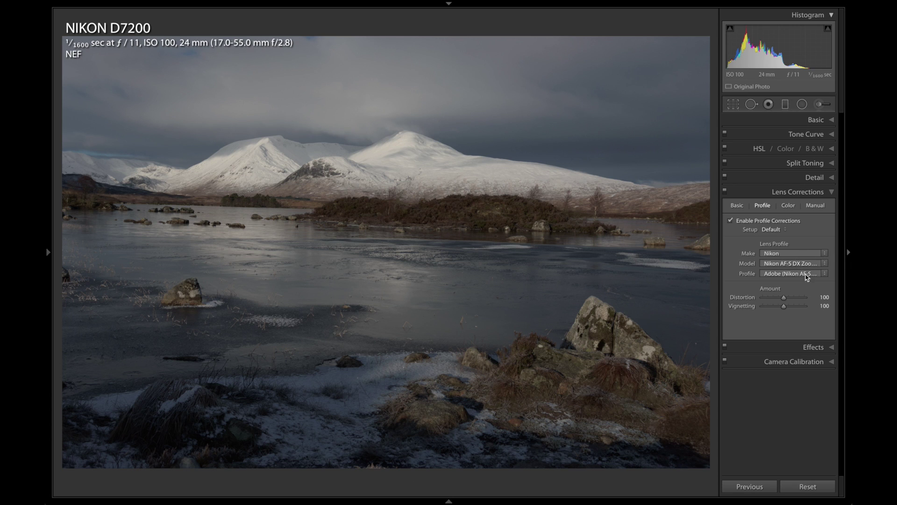
click(789, 205)
click(804, 192)
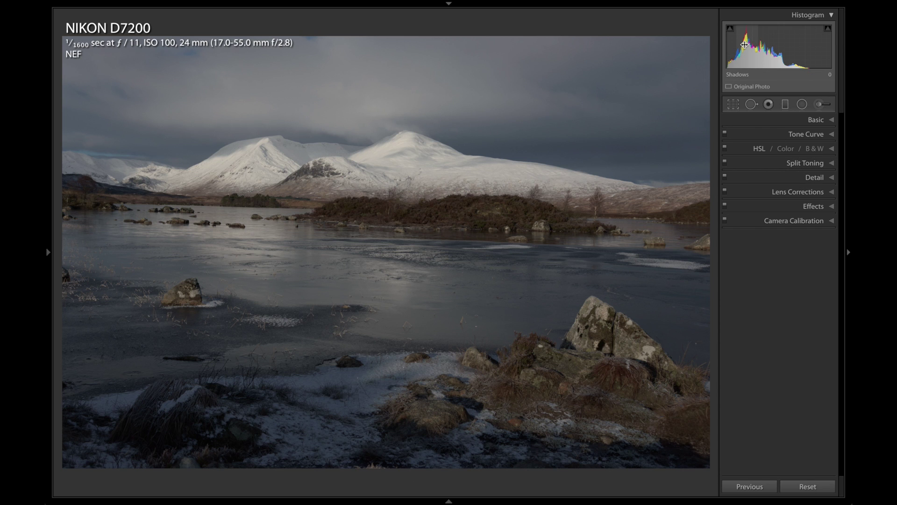
- Set Shadows +34, Clarity +29, Whites +45 and Contrast −45 to brighten the lake
drag(746, 42, 793, 47)
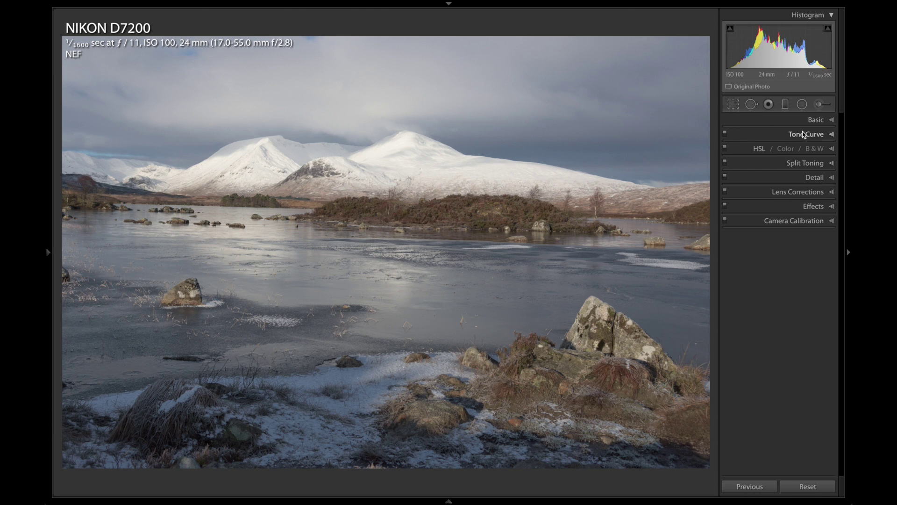
click(812, 120)
drag(785, 270, 796, 281)
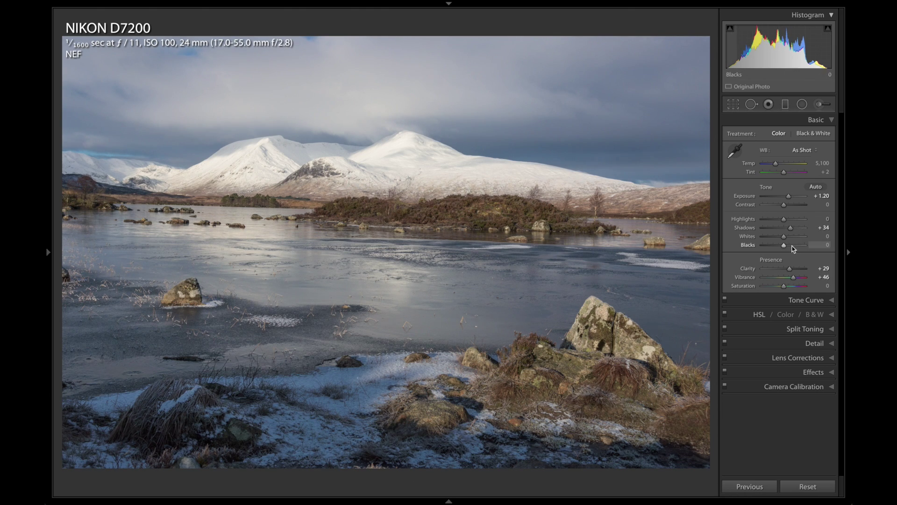
drag(785, 236, 781, 219)
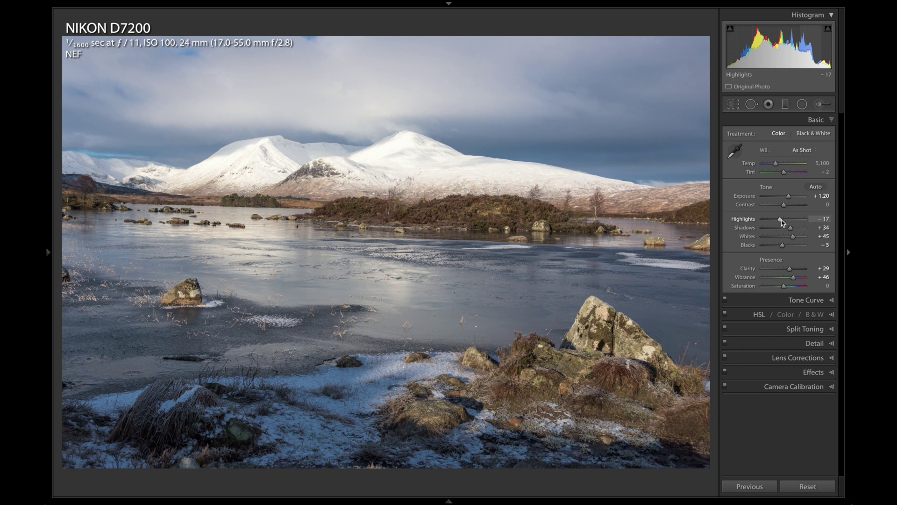
drag(783, 205, 774, 205)
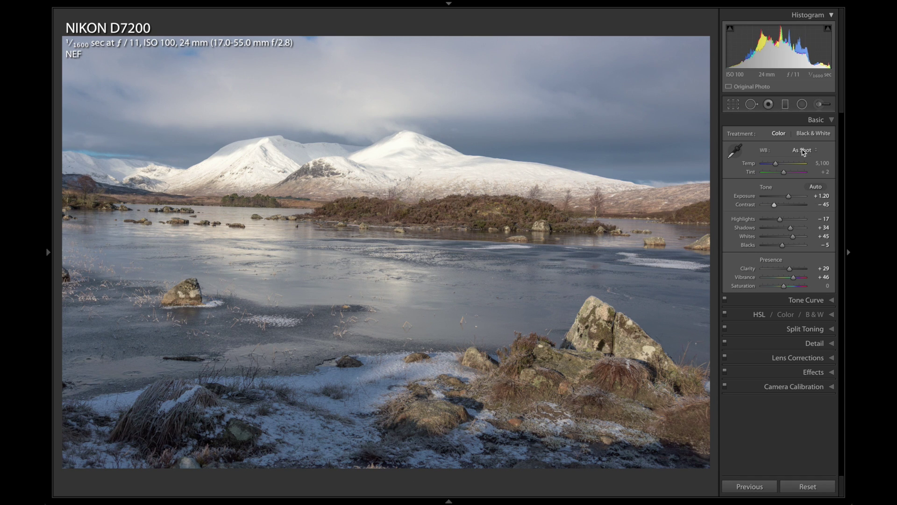
click(819, 120)
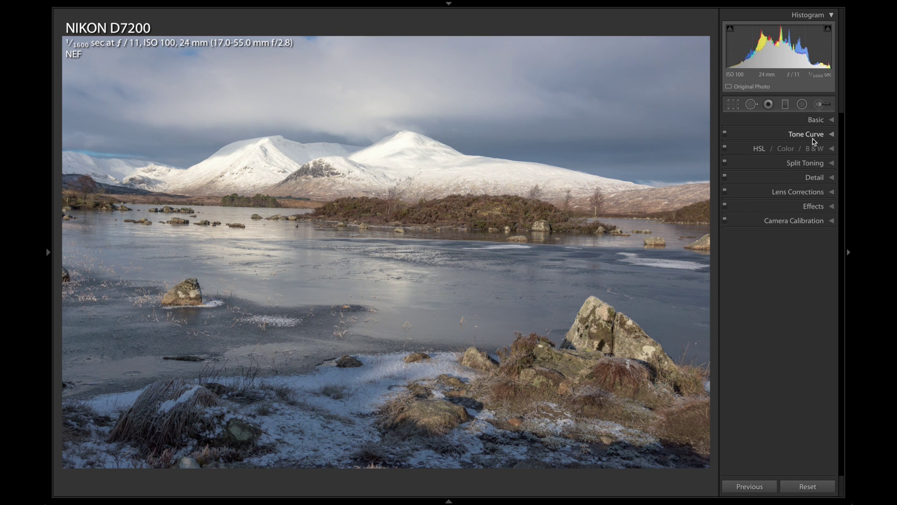
- Build an S-shaped point curve, raising the upper tones and anchoring a darker-tone point
click(814, 135)
drag(799, 166, 798, 164)
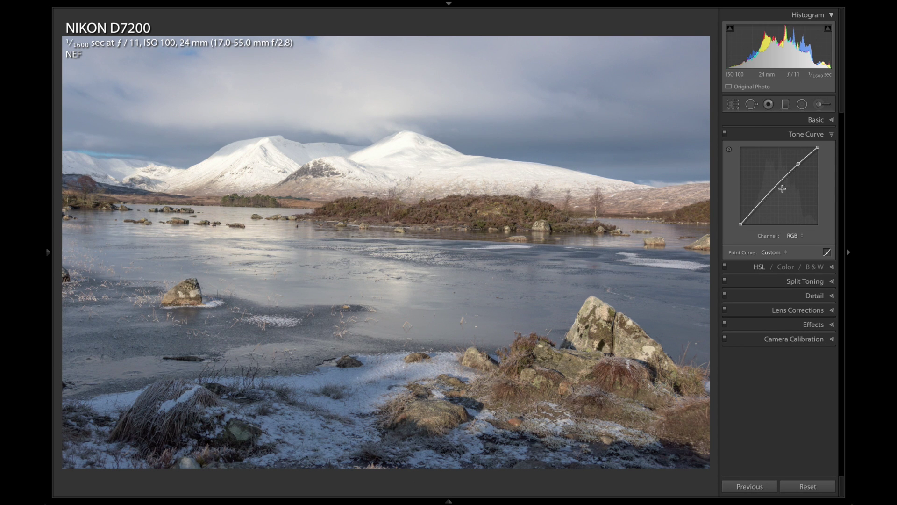
drag(761, 201, 764, 204)
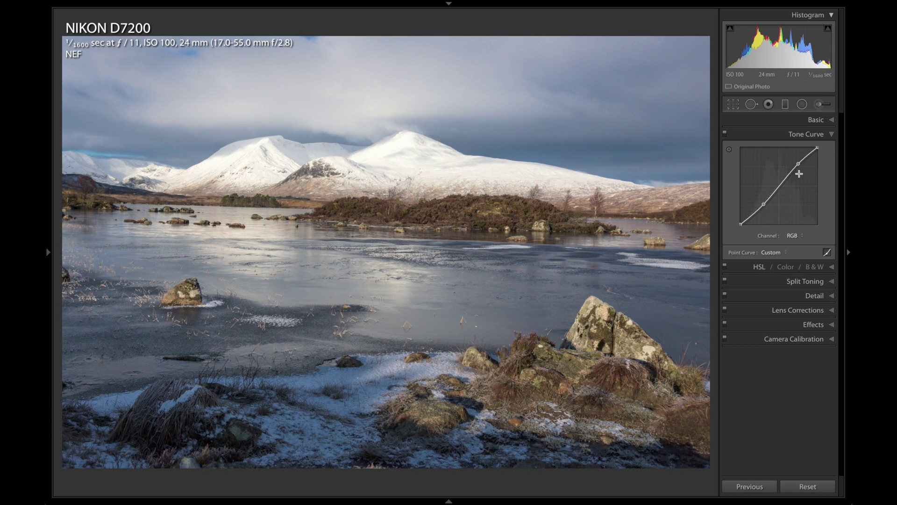
click(829, 134)
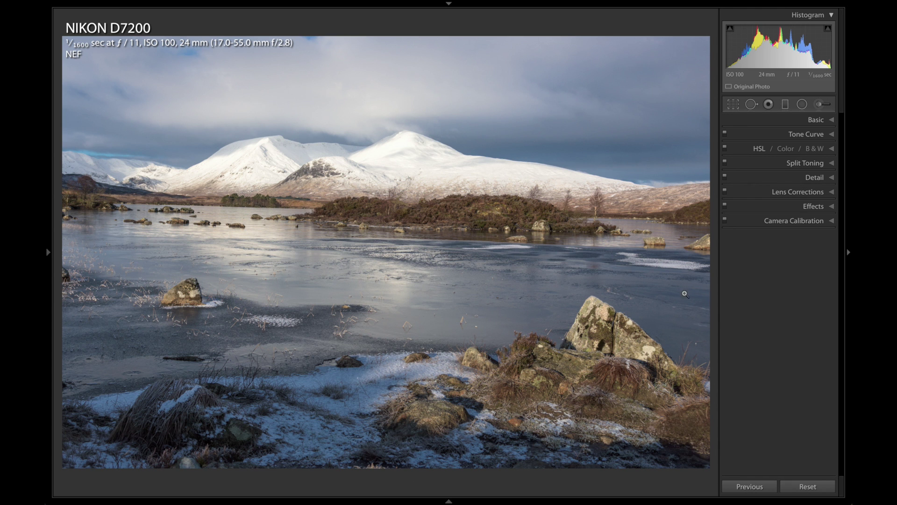
- Toggle the Before view on and off, then advance to the next lake photo
key(backslash)
key(backslash)
key(backslash)
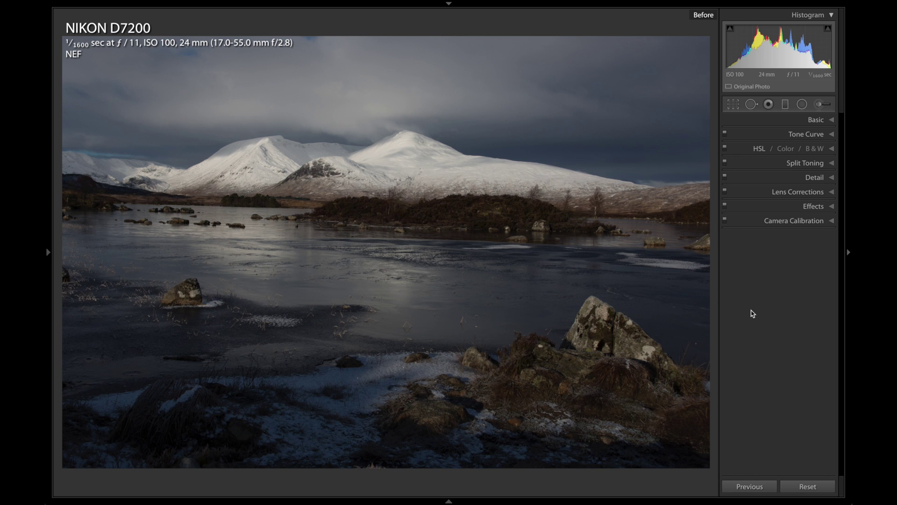
key(backslash)
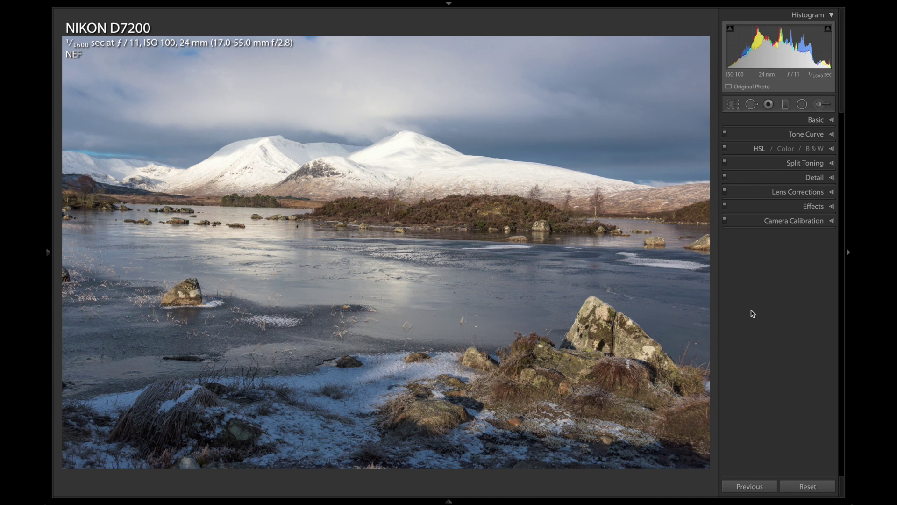
key(Right)
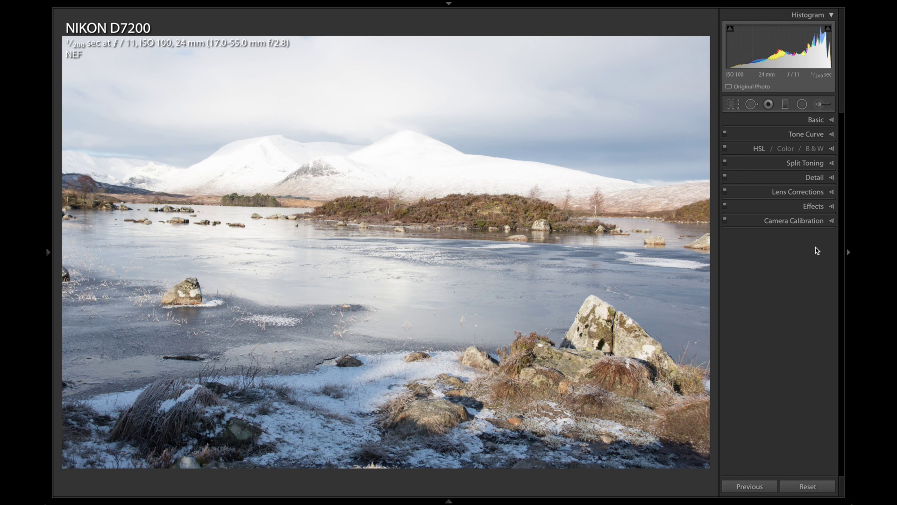
- Turn on the highlight clipping warning while testing Exposure +1.00, then reset Exposure to 0.00
click(817, 121)
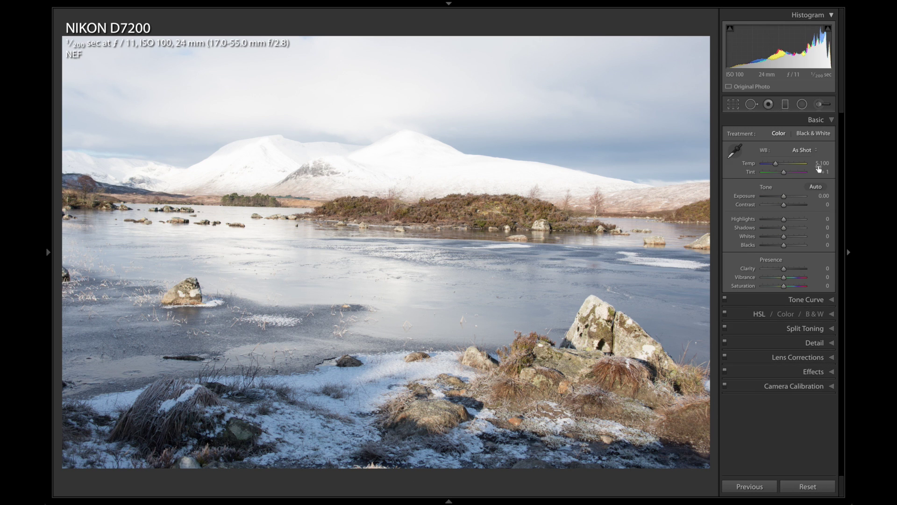
drag(785, 199, 789, 197)
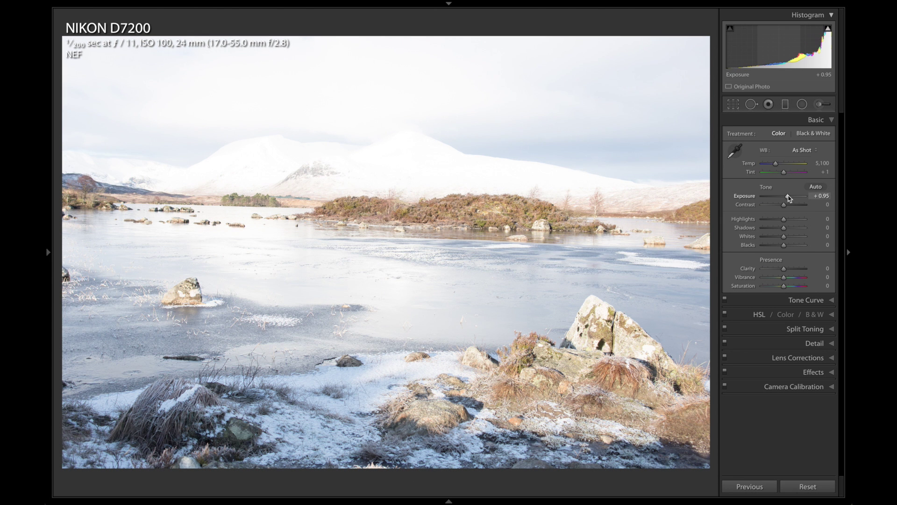
click(828, 29)
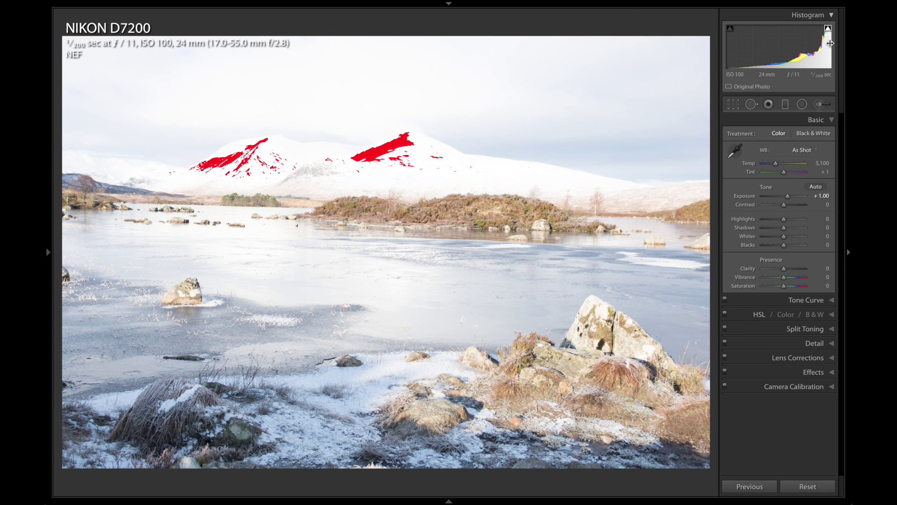
double_click(790, 198)
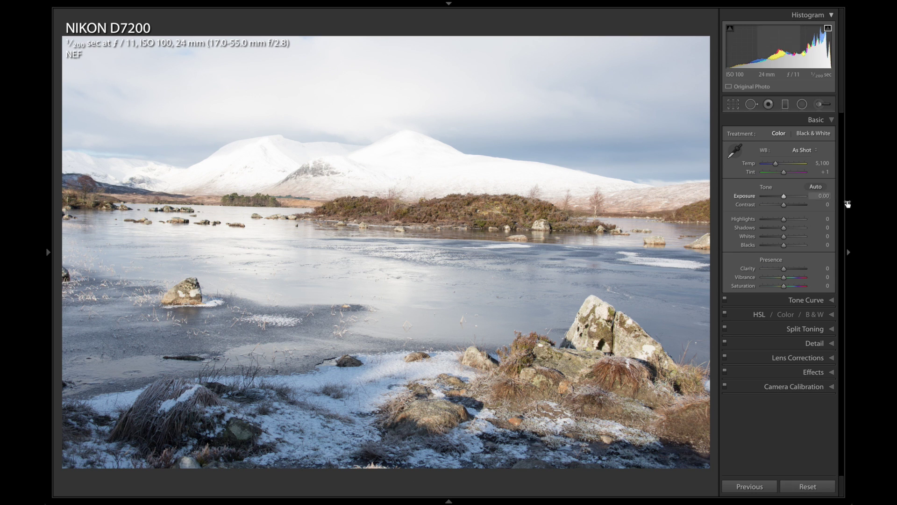
- Set the Camera Calibration profile to Camera Flat
click(825, 120)
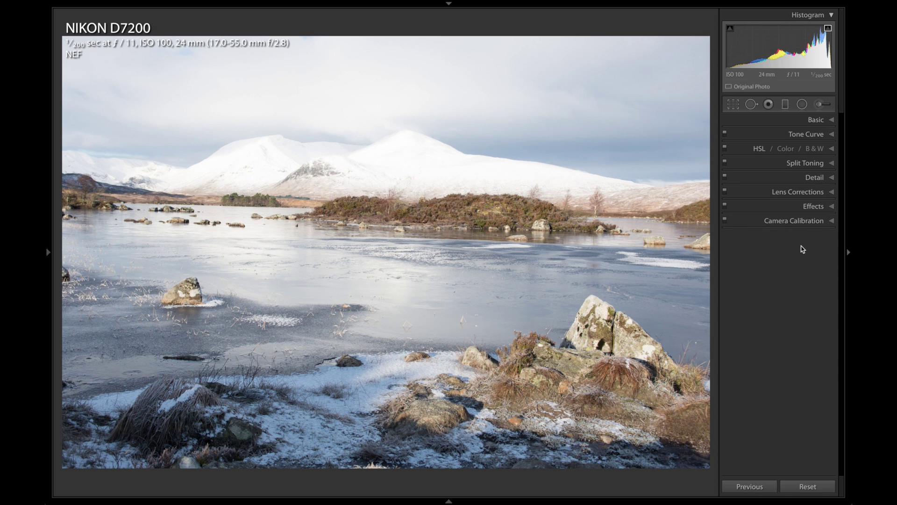
click(795, 222)
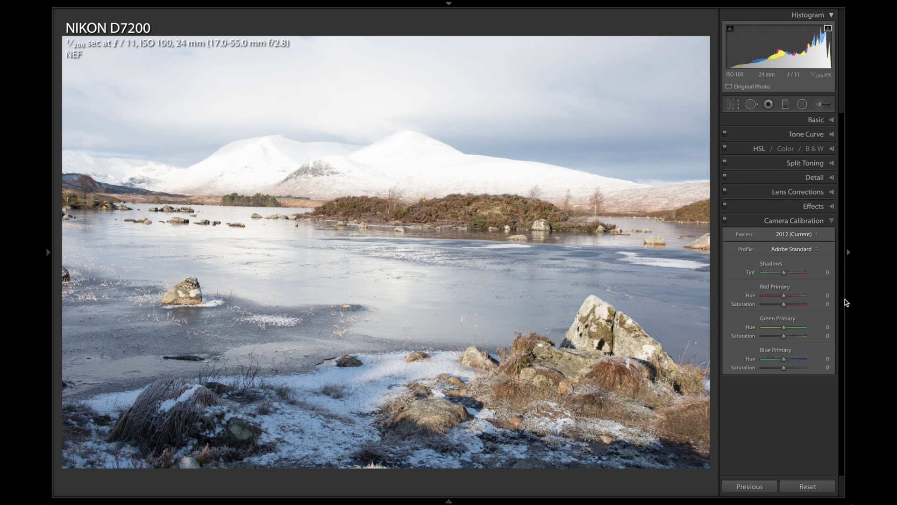
click(801, 248)
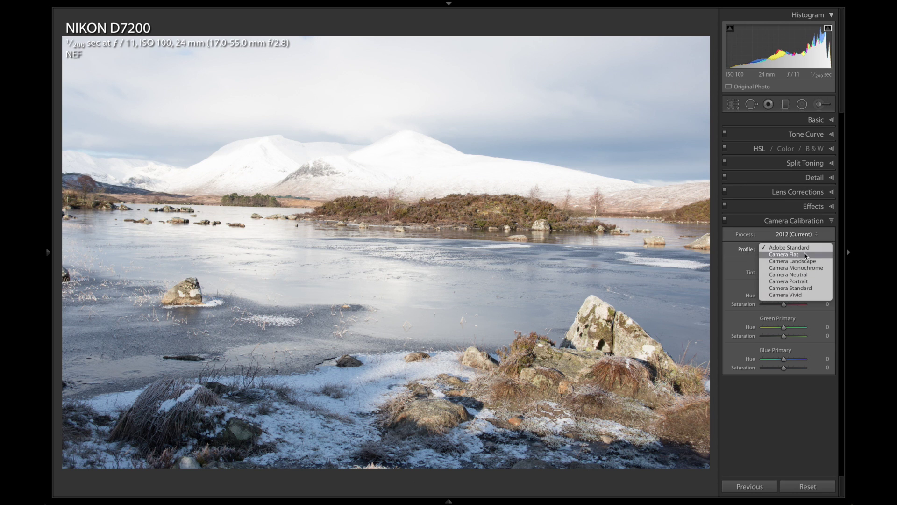
click(804, 255)
click(821, 222)
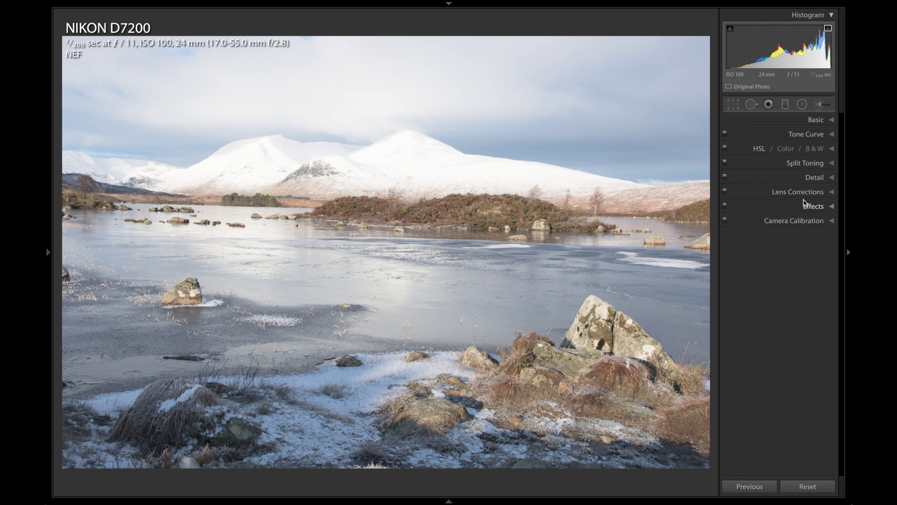
- Enable lens profile corrections for the Nikon AF-S DX zoom lens
click(816, 193)
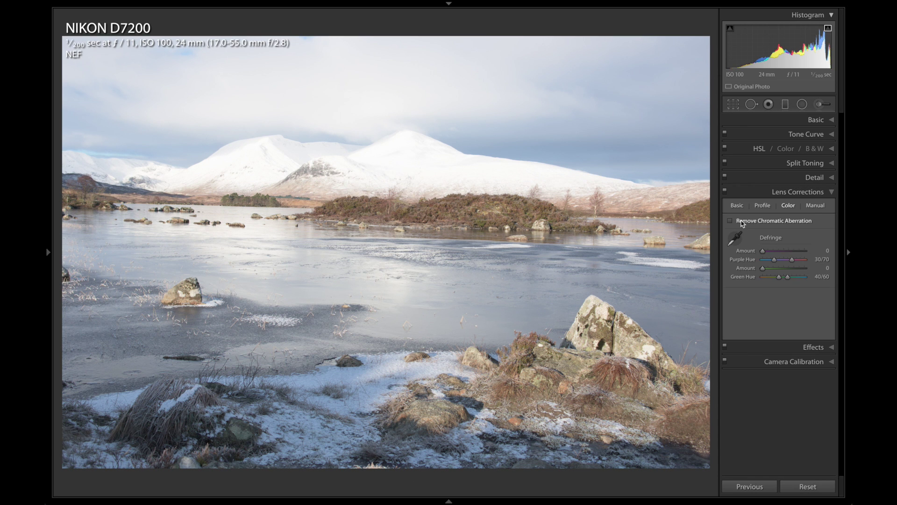
click(763, 206)
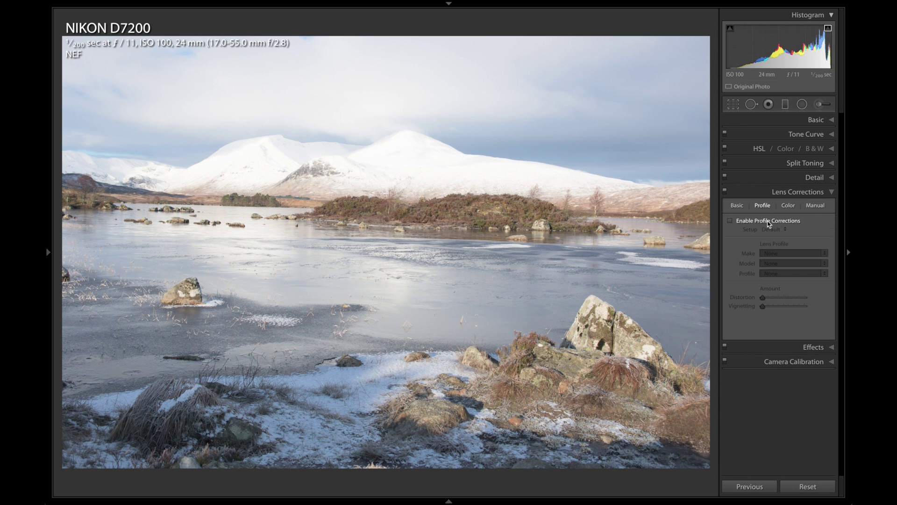
click(822, 192)
- Pull Highlights down to about −40, raise Whites and boost Vibrance to +45
click(817, 119)
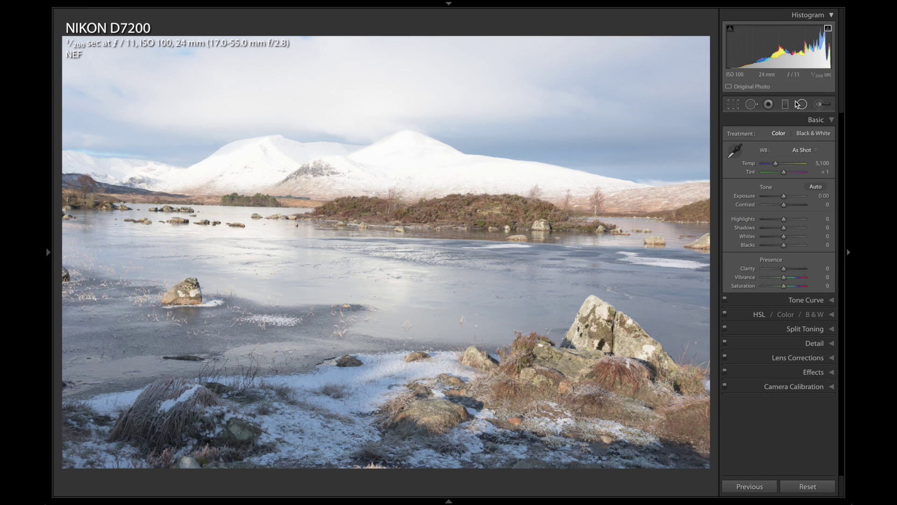
drag(803, 51, 779, 50)
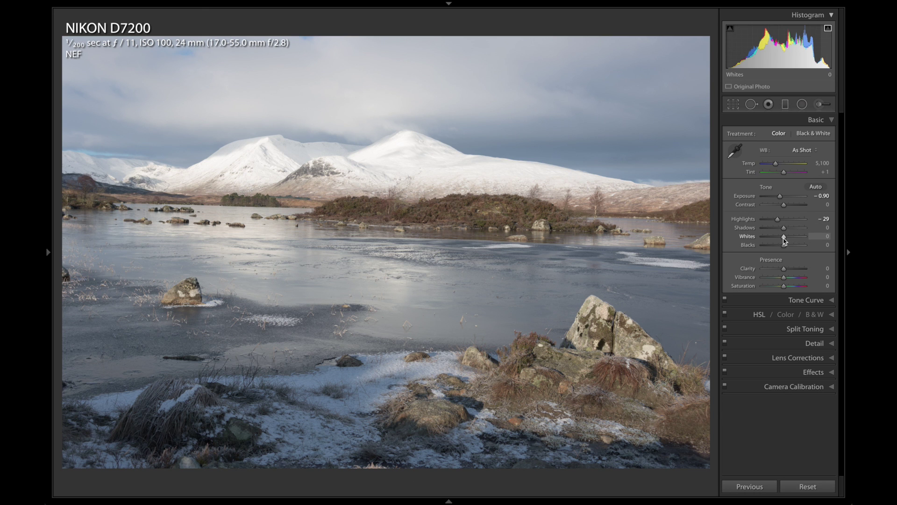
mouse_move(784, 237)
mouse_down()
mouse_move(791, 271)
mouse_move(783, 247)
mouse_up()
drag(784, 278, 793, 277)
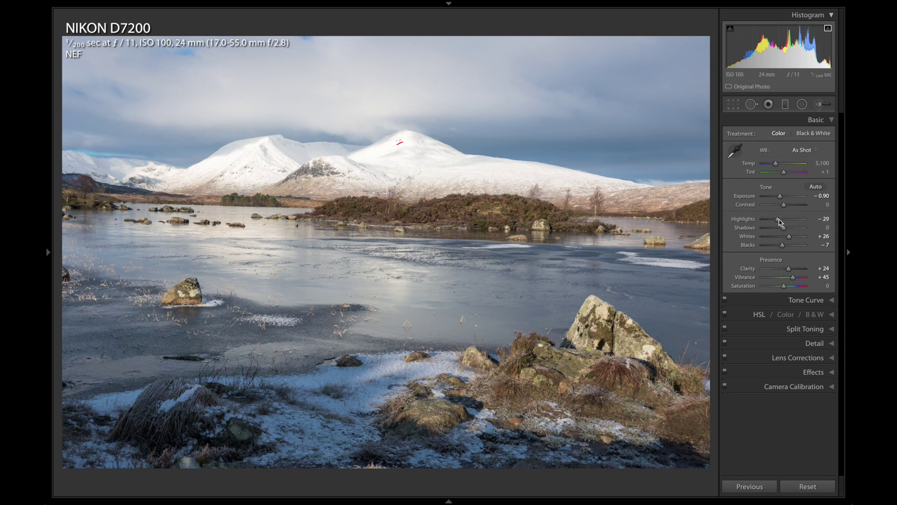
drag(780, 219, 775, 220)
- Reset and redo Whites, lower Contrast to −40, and fine-tune Whites to +17
double_click(789, 237)
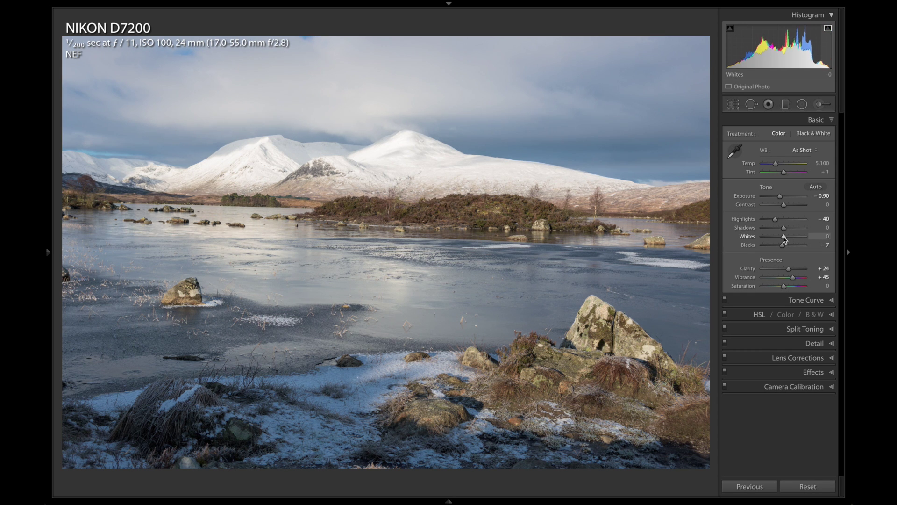
drag(784, 239, 789, 239)
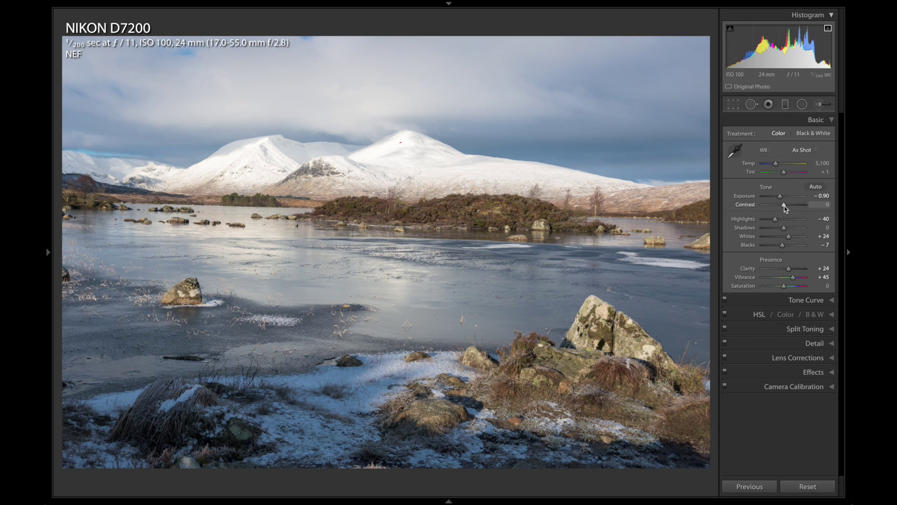
drag(785, 208, 776, 208)
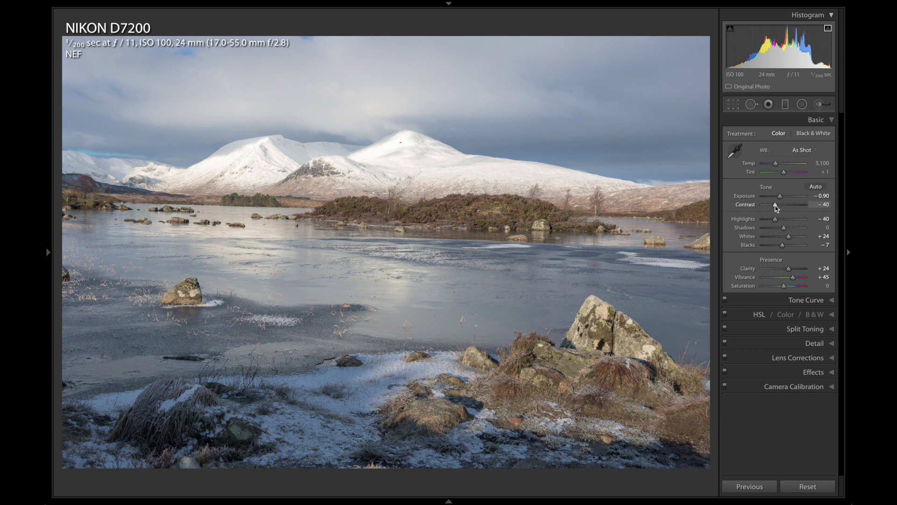
click(824, 120)
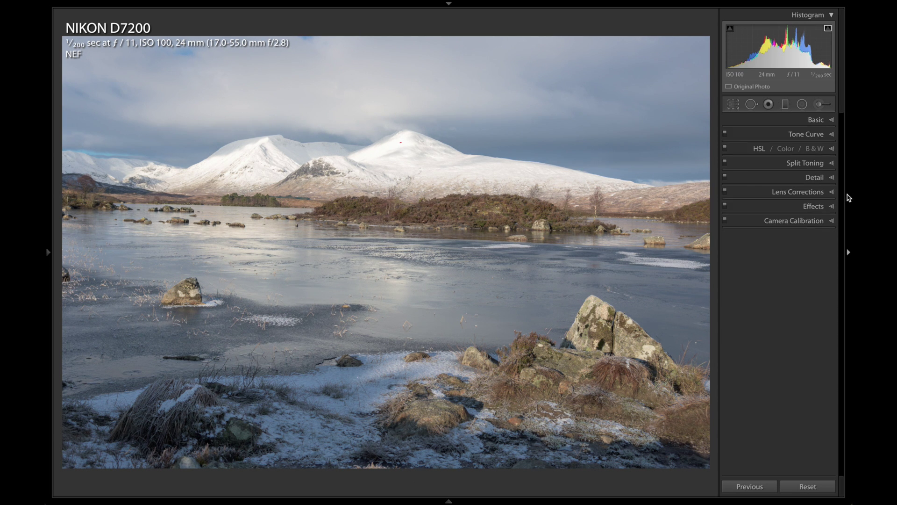
click(818, 119)
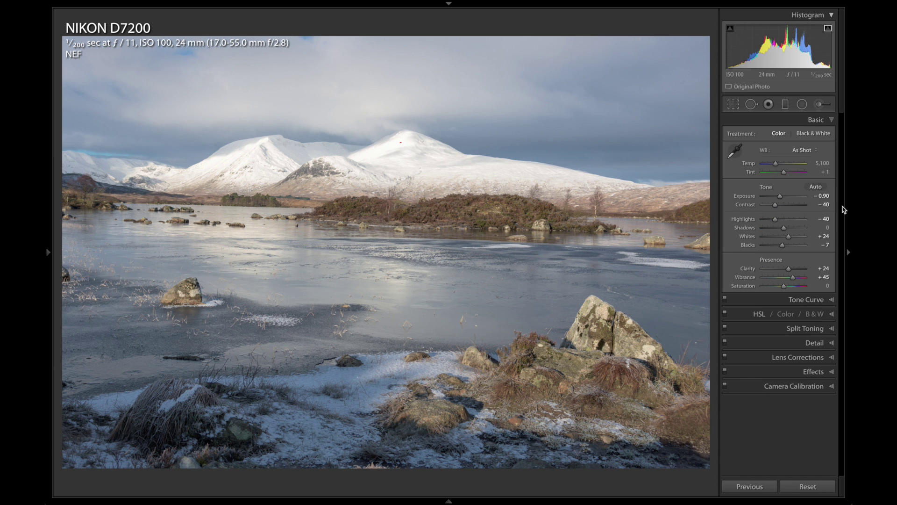
click(827, 236)
key(Down)
key(Down)
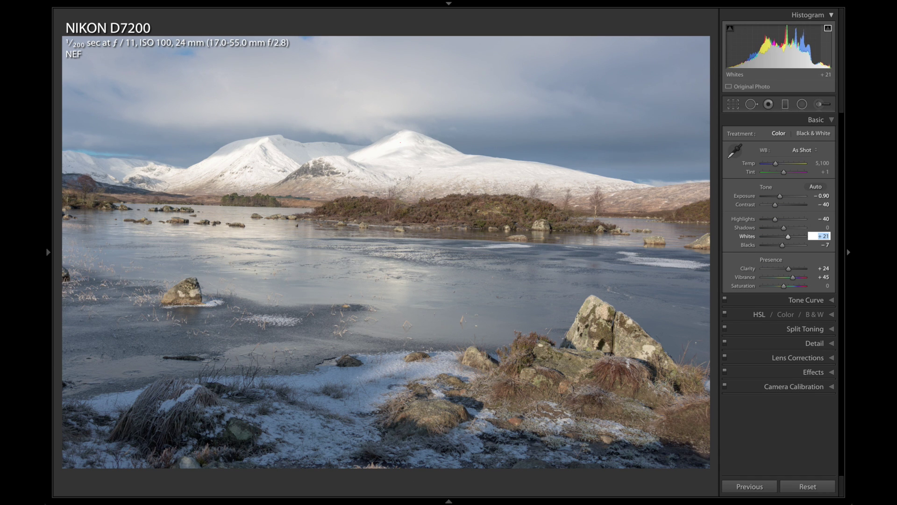
key(Down)
key(Down)
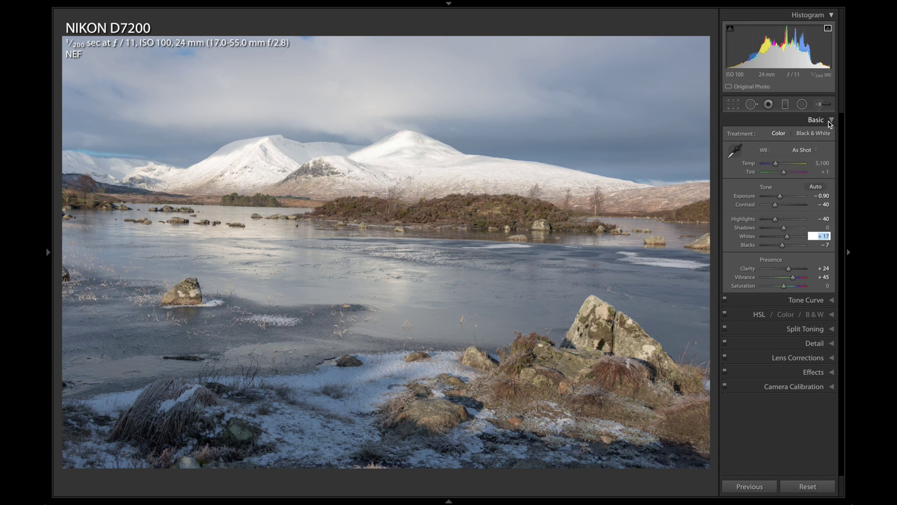
click(830, 121)
- Anchor a tone-curve point near 25% and lift the upper midtones near 64%
click(813, 135)
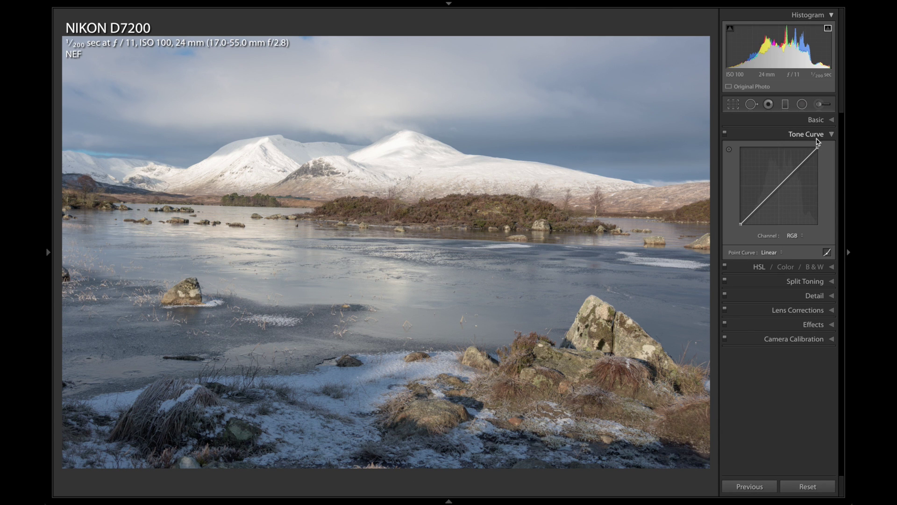
click(759, 207)
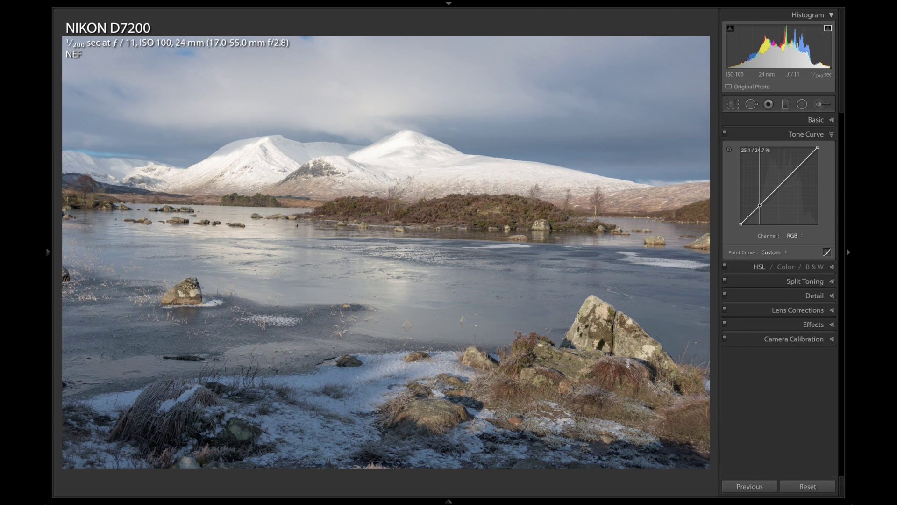
drag(792, 175, 788, 170)
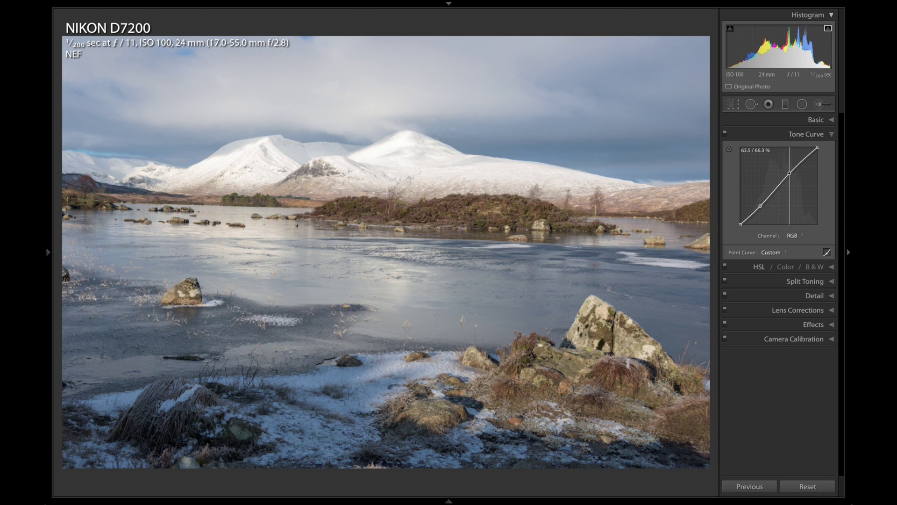
click(827, 135)
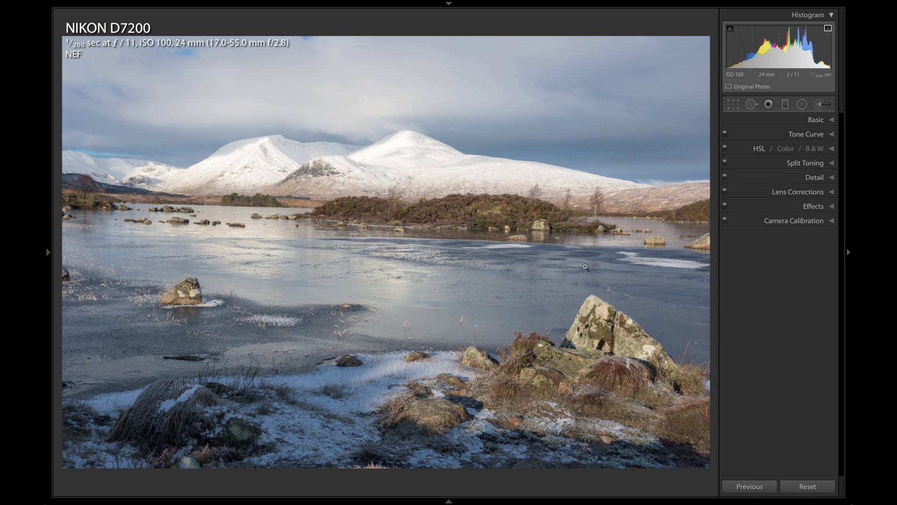
- Toggle Before/After to compare the edit, then switch to the Library grid with G
key(backslash)
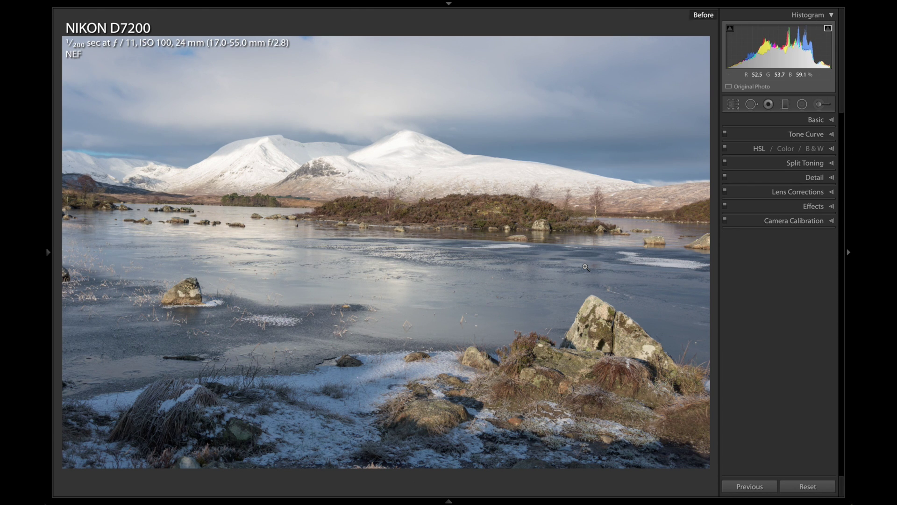
key(backslash)
key(g)
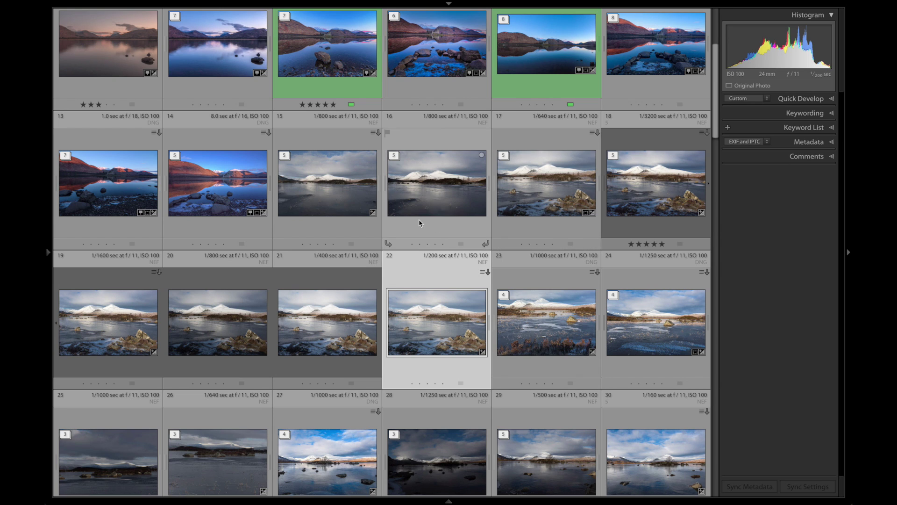
- Select the darker snowy lake photo, thumbnail 16, in the grid
click(435, 203)
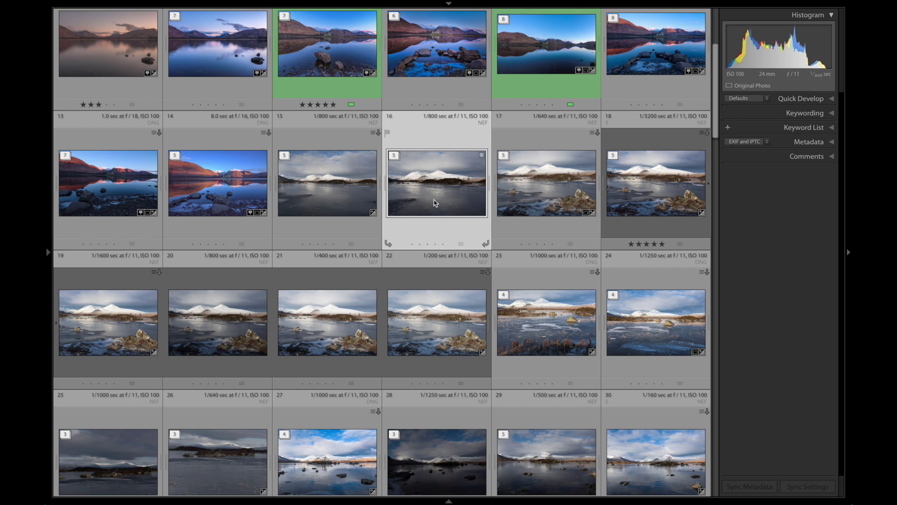
- Open the second North Scotland folder, view its castle reflection photo 10 full-size, then return to Grid
mouse_move(47, 252)
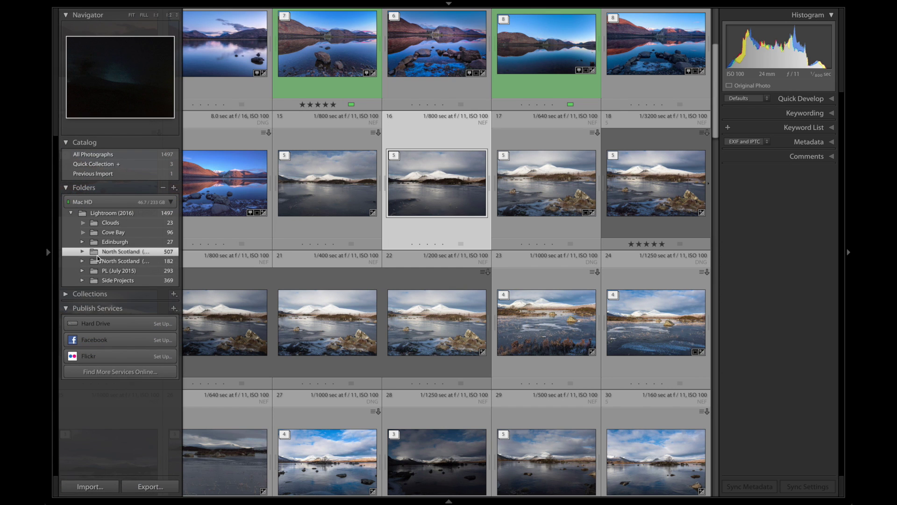
click(99, 261)
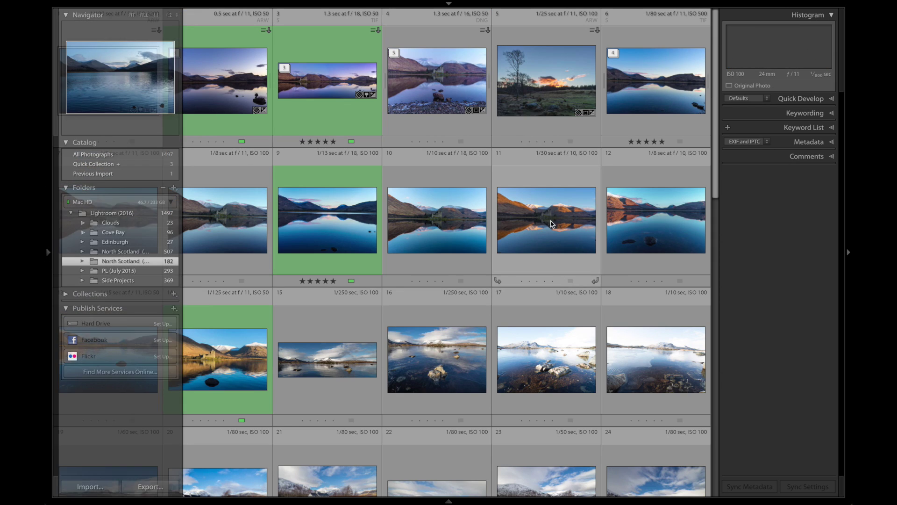
double_click(451, 215)
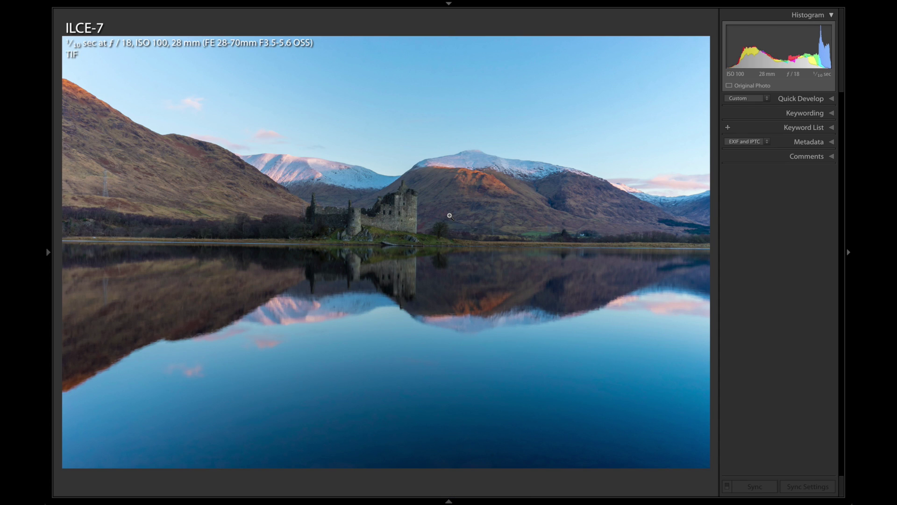
key(g)
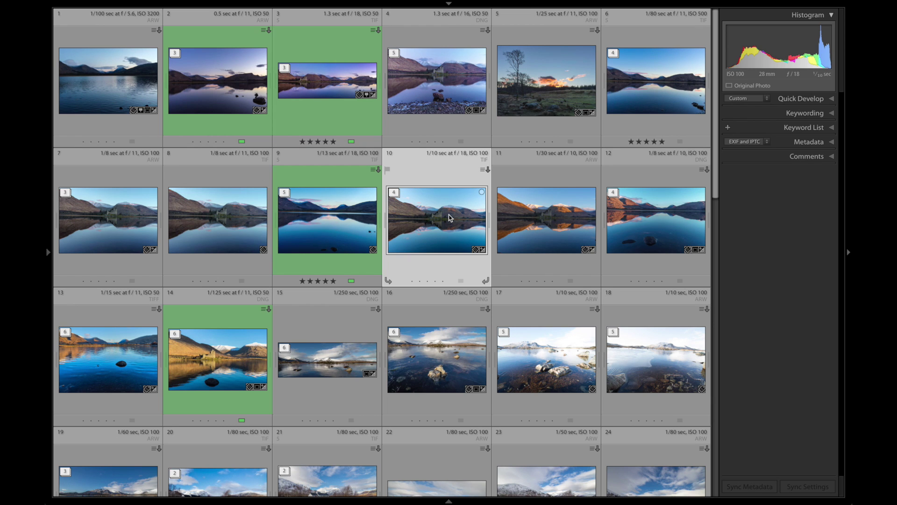